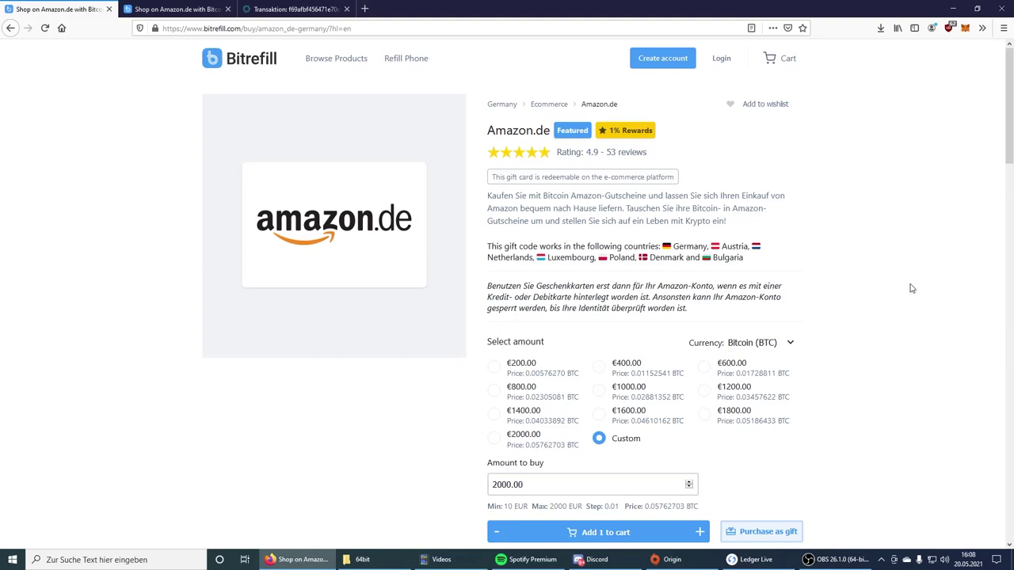
Step: Review the available price currencies for the Amazon.de gift card and choose Bitcoin (sats)
{"action": "scroll", "coordinate": [893, 280], "scroll_direction": "down", "scroll_amount": 1}
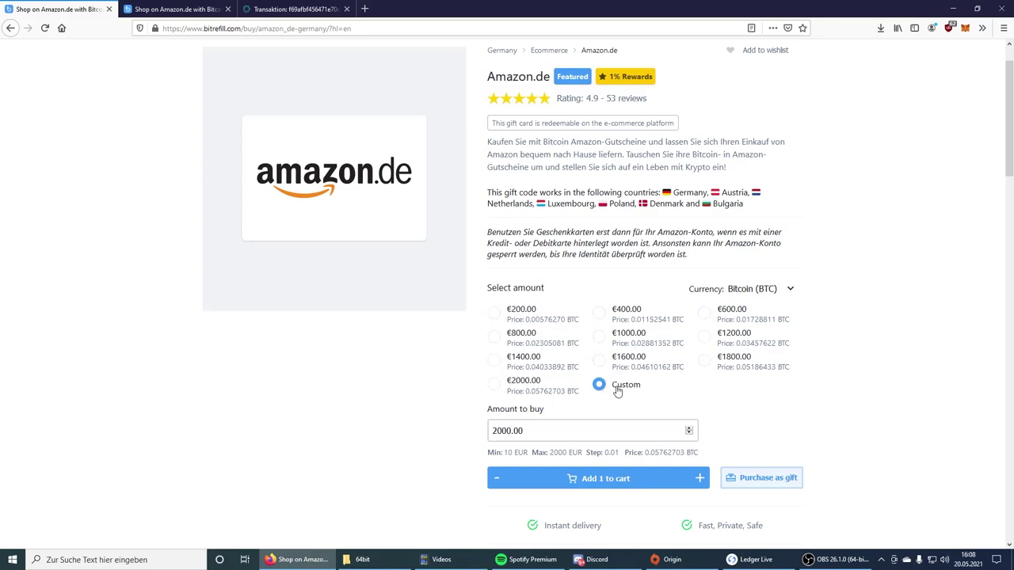
{"action": "scroll", "coordinate": [617, 389], "scroll_direction": "up", "scroll_amount": 1}
{"action": "scroll", "coordinate": [555, 372], "scroll_direction": "down", "scroll_amount": 1}
{"action": "left_click", "coordinate": [753, 289]}
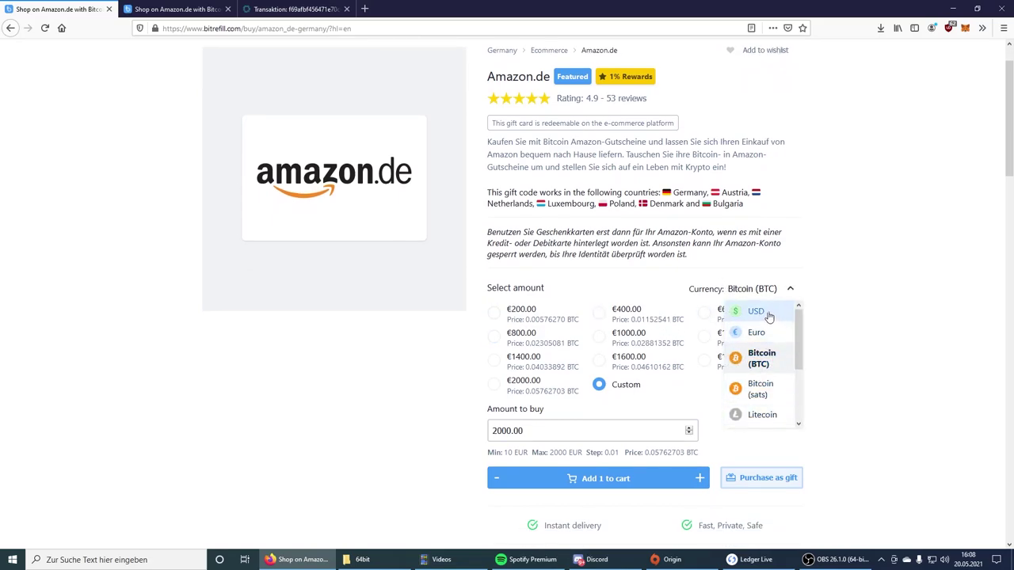
{"action": "scroll", "coordinate": [762, 365], "scroll_direction": "down", "scroll_amount": 2}
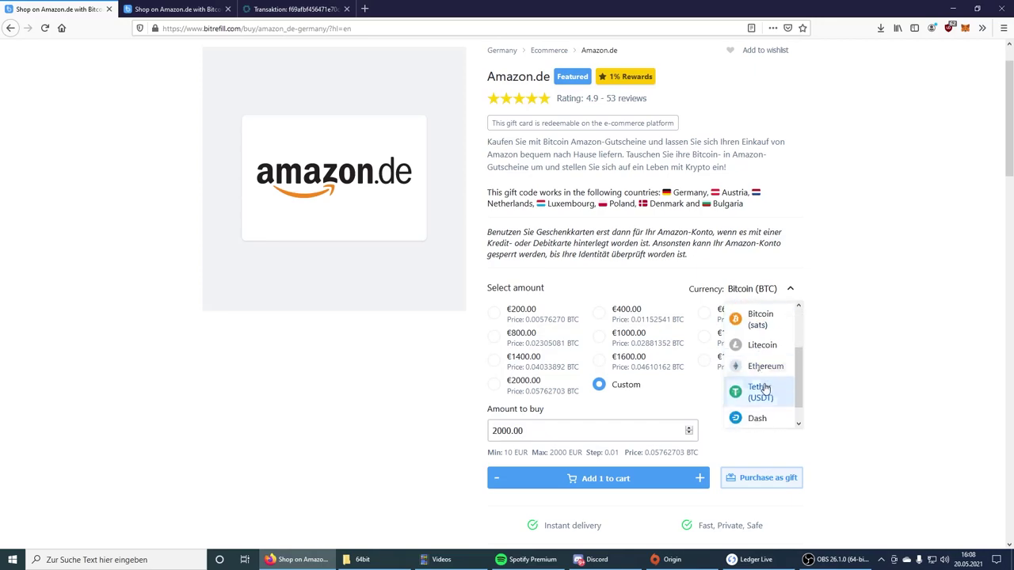
{"action": "scroll", "coordinate": [762, 408], "scroll_direction": "up", "scroll_amount": 1}
{"action": "scroll", "coordinate": [760, 348], "scroll_direction": "up", "scroll_amount": 1}
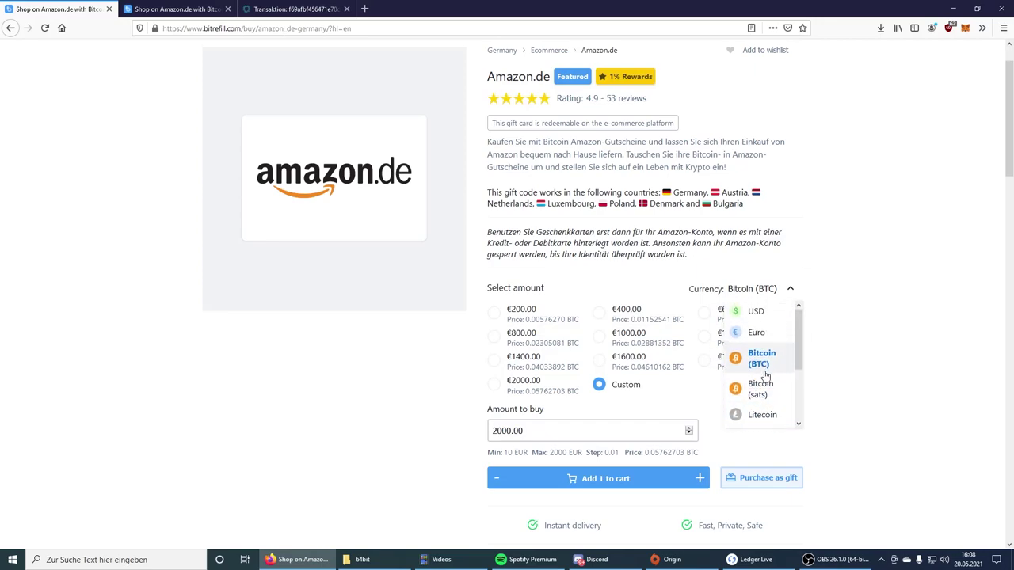
{"action": "scroll", "coordinate": [763, 348], "scroll_direction": "down", "scroll_amount": 2}
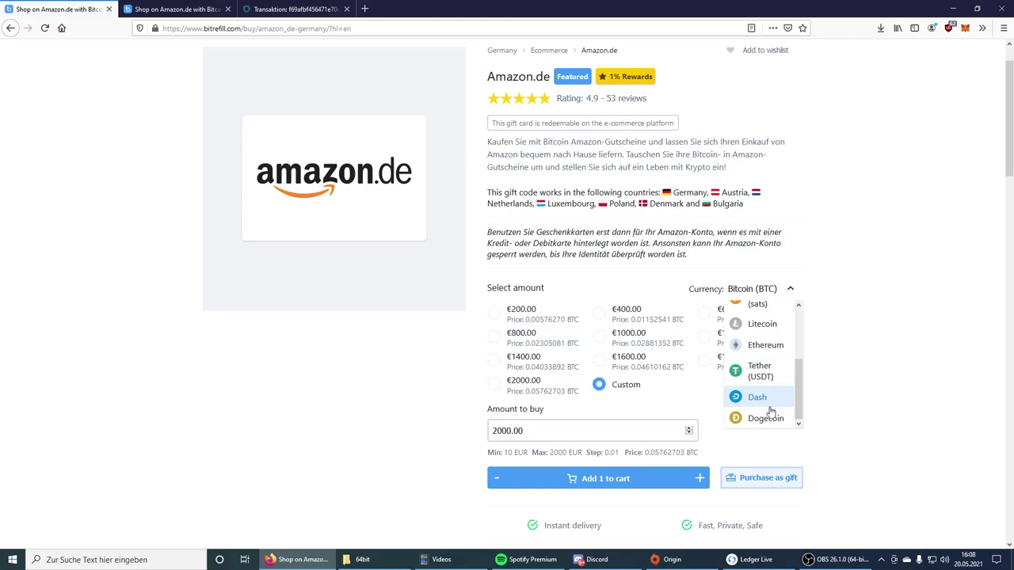
{"action": "scroll", "coordinate": [768, 400], "scroll_direction": "up", "scroll_amount": 2}
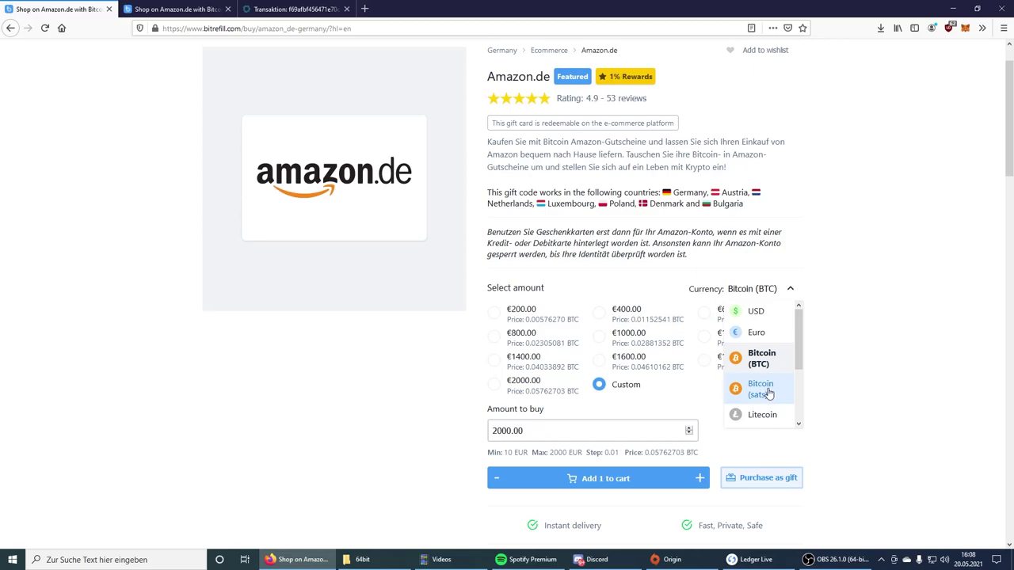
{"action": "left_click", "coordinate": [766, 389]}
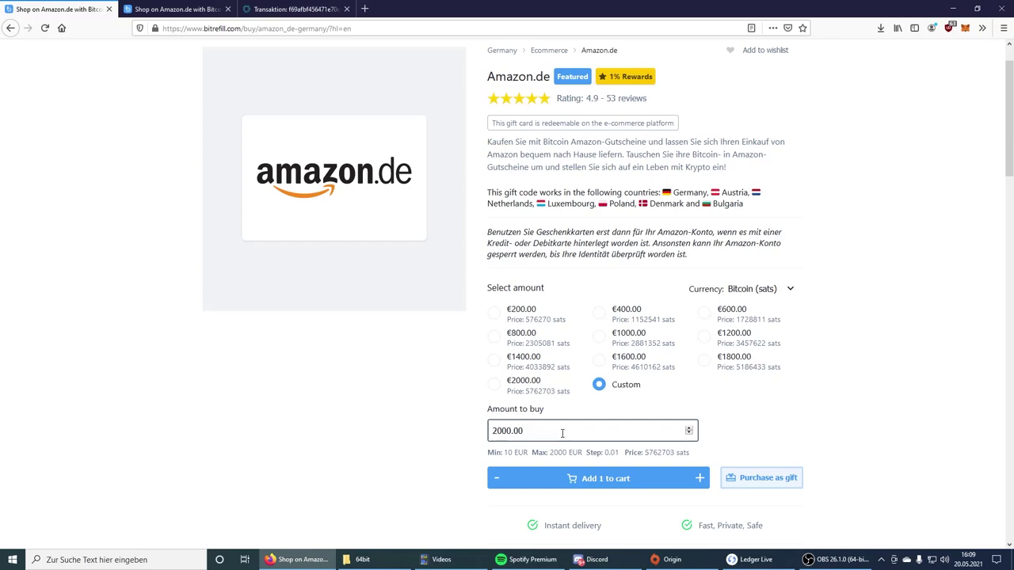
Step: Set the custom gift card amount to 10.00 EUR
{"action": "left_click_drag", "start_coordinate": [563, 433], "coordinate": [362, 419]}
{"action": "type", "text": "10"}
{"action": "left_click", "coordinate": [365, 422]}
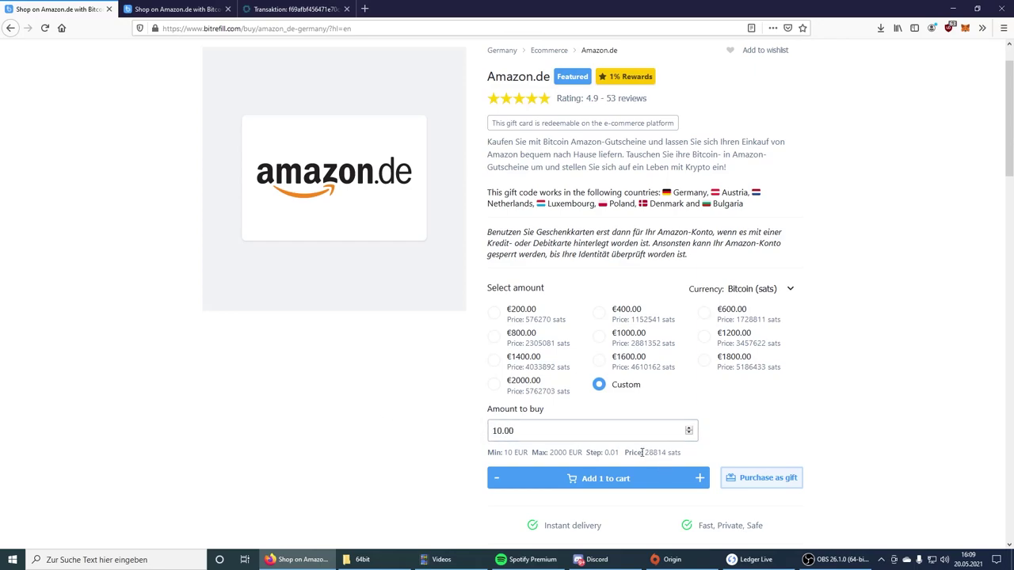
{"action": "left_click_drag", "start_coordinate": [644, 453], "coordinate": [667, 452]}
{"action": "key", "text": "shift+Tab"}
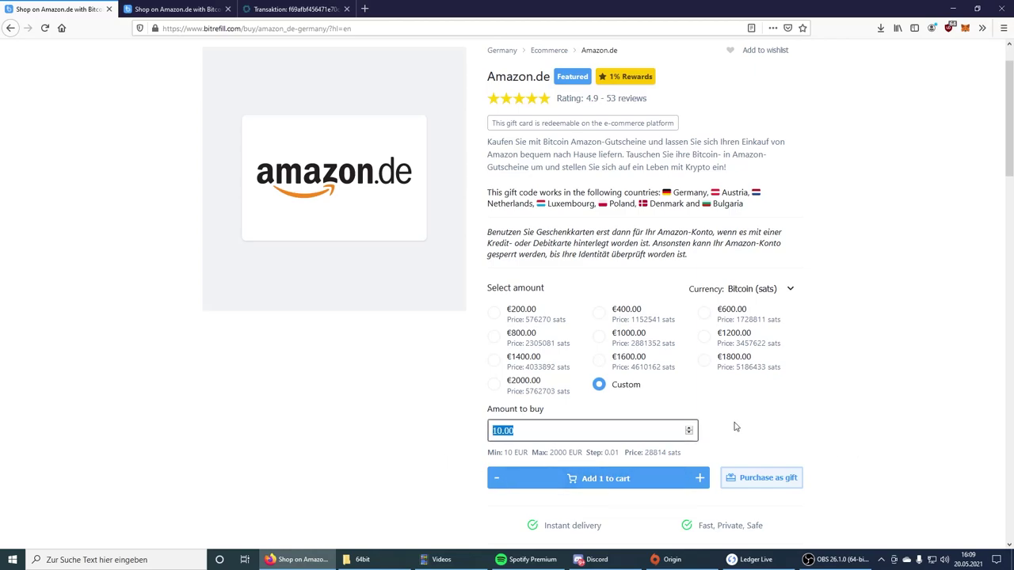
Step: Add the €10 gift card to the cart, remove the €20 card, and proceed to checkout
{"action": "left_click", "coordinate": [596, 474]}
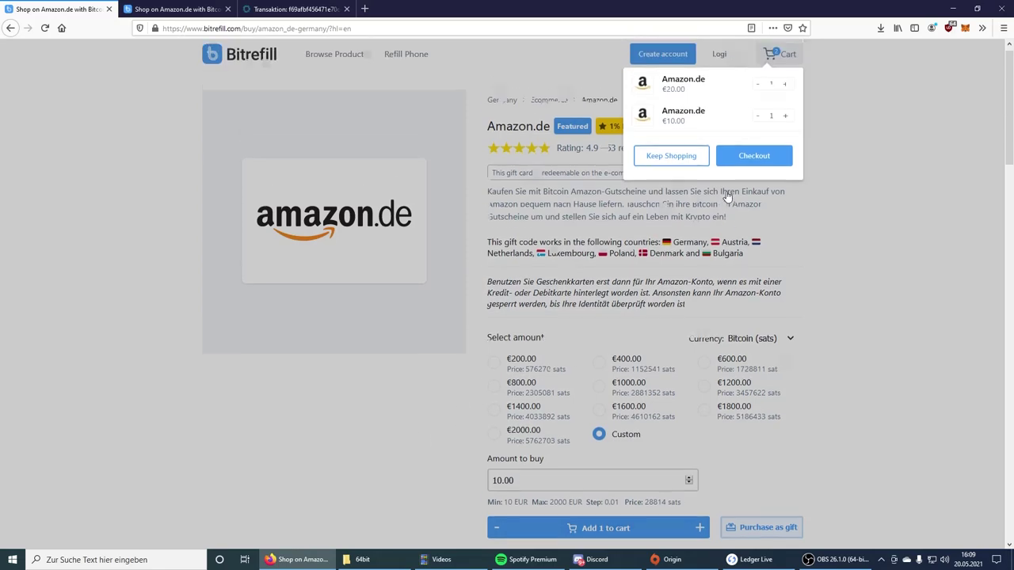
{"action": "left_click", "coordinate": [758, 88]}
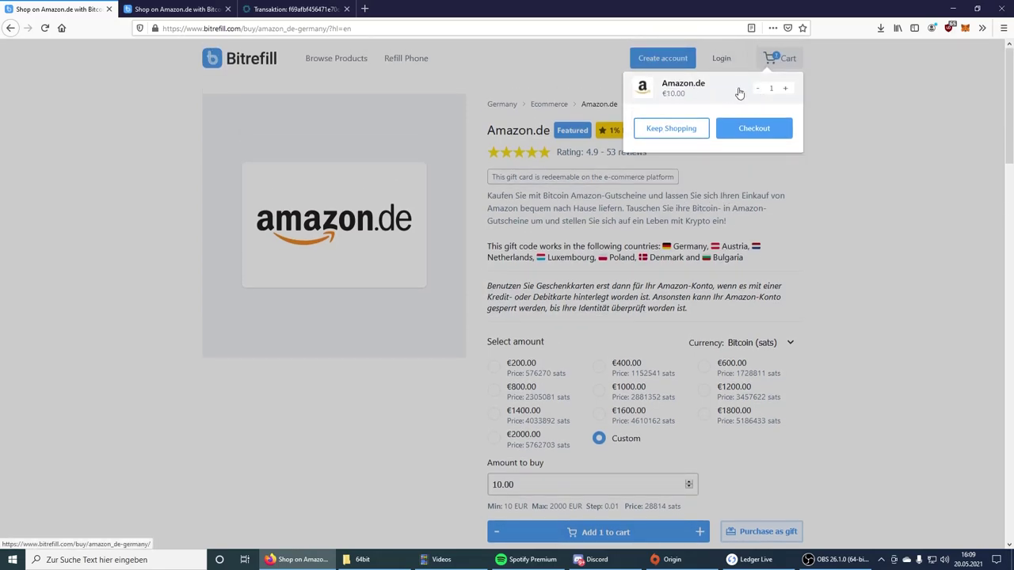
{"action": "left_click", "coordinate": [754, 129]}
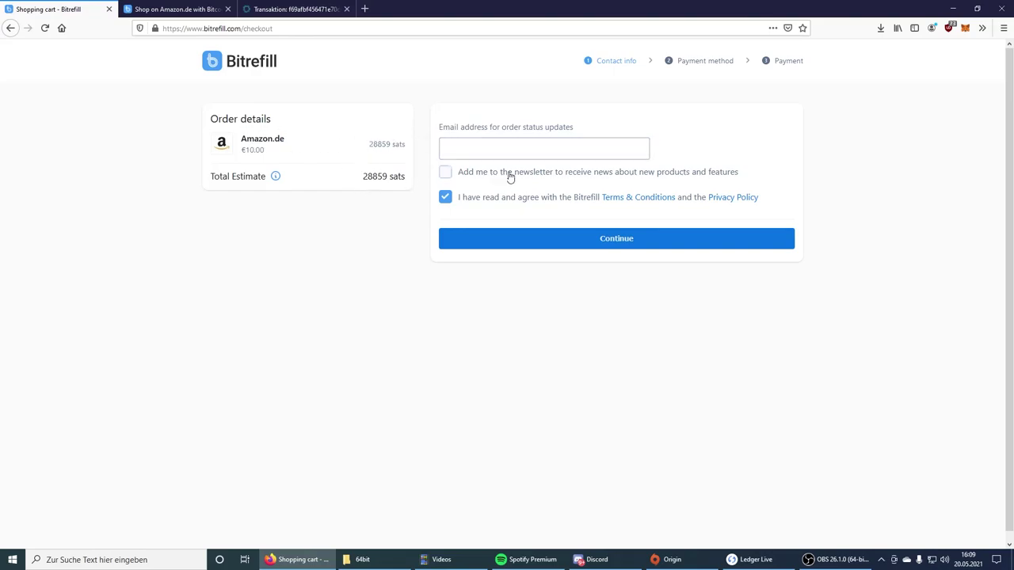
Step: Fill in the email address for order status updates and continue to the payment method selection
{"action": "left_click", "coordinate": [498, 150]}
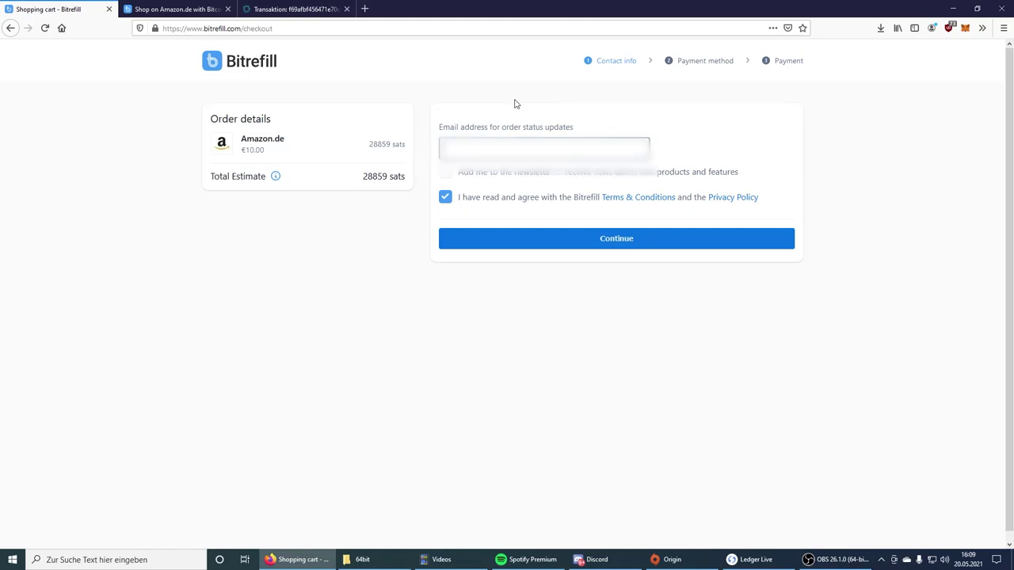
{"action": "key", "text": "ctrl+v"}
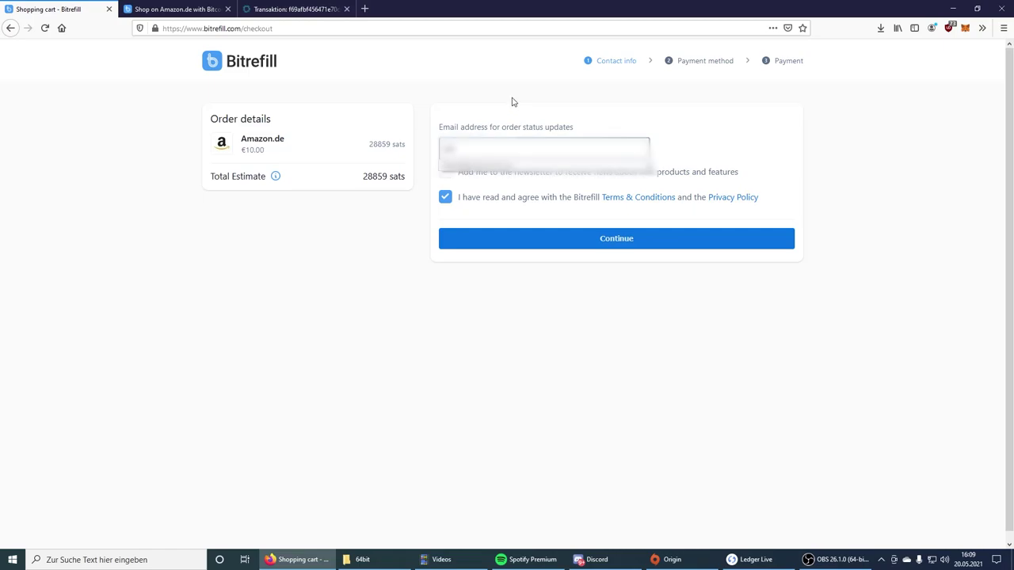
{"action": "key", "text": "Return"}
{"action": "left_click", "coordinate": [479, 94]}
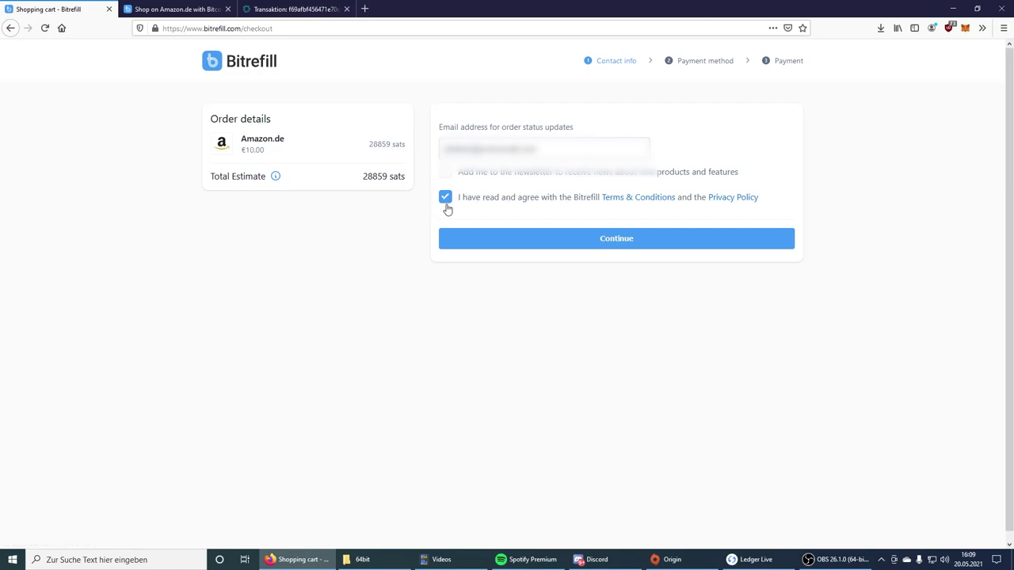
{"action": "left_click", "coordinate": [536, 245]}
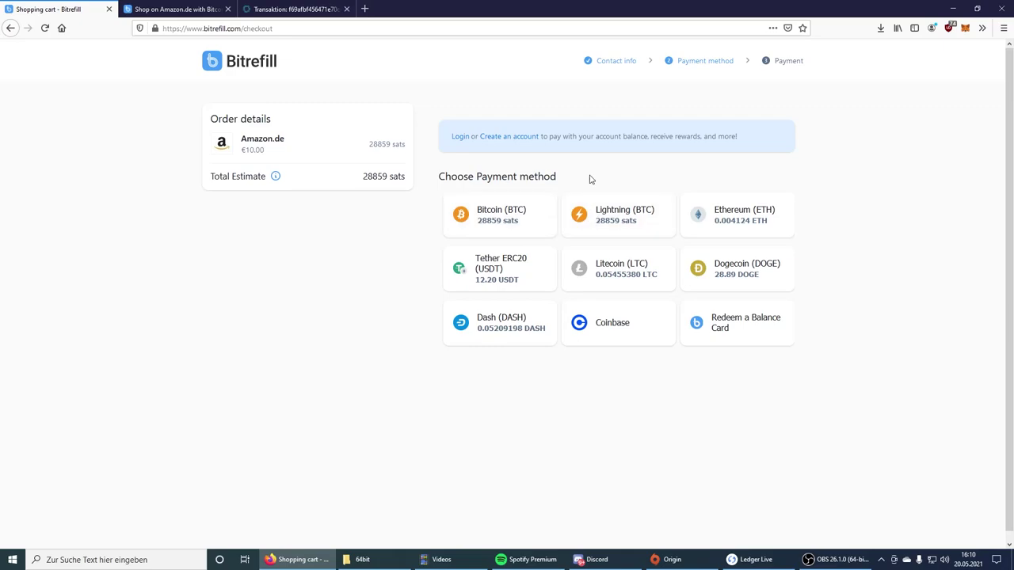
Step: Choose Lightning (BTC) as the payment method and pay the Bitrefill invoice in the phone wallet
{"action": "left_click", "coordinate": [625, 222]}
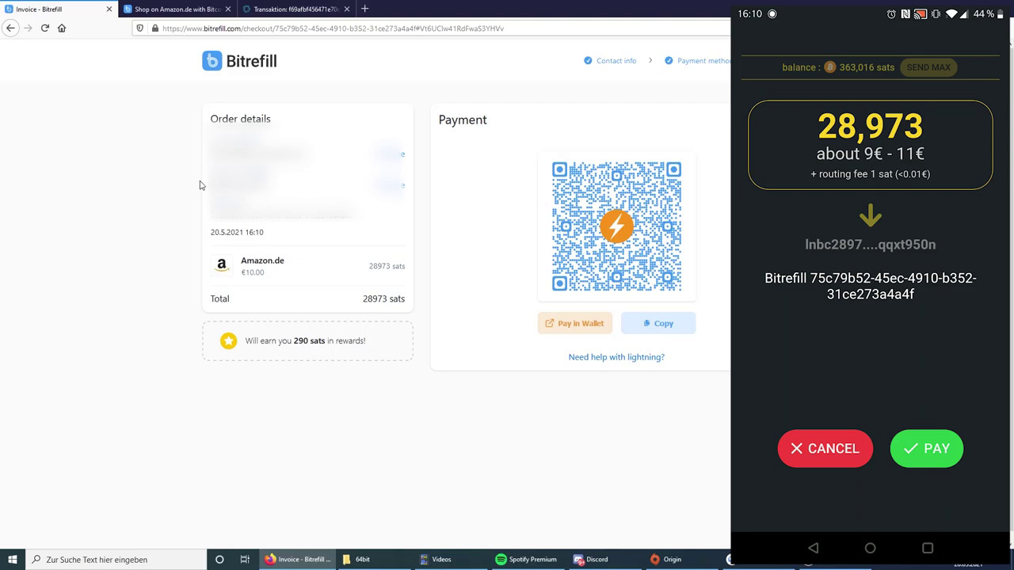
{"action": "left_click", "coordinate": [927, 448]}
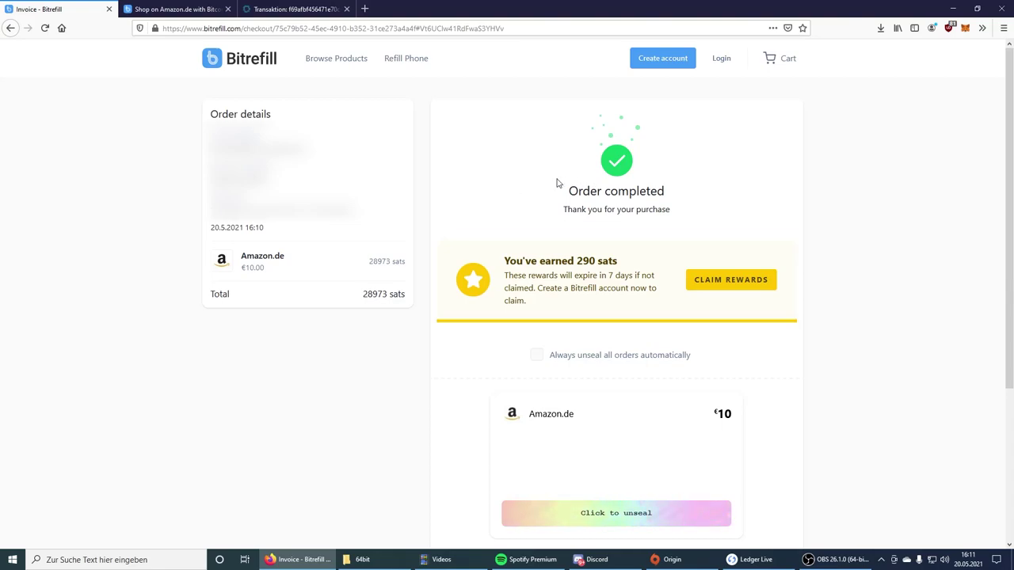
Step: Unseal the purchased €10 Amazon.de gift card and copy its gift card code
{"action": "scroll", "coordinate": [559, 181], "scroll_direction": "down", "scroll_amount": 3}
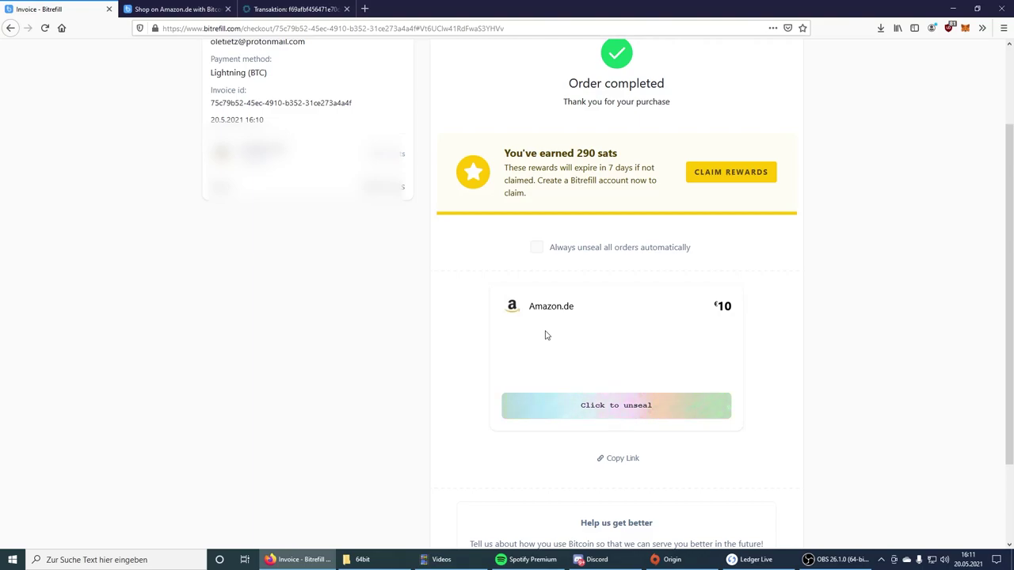
{"action": "left_click", "coordinate": [600, 412]}
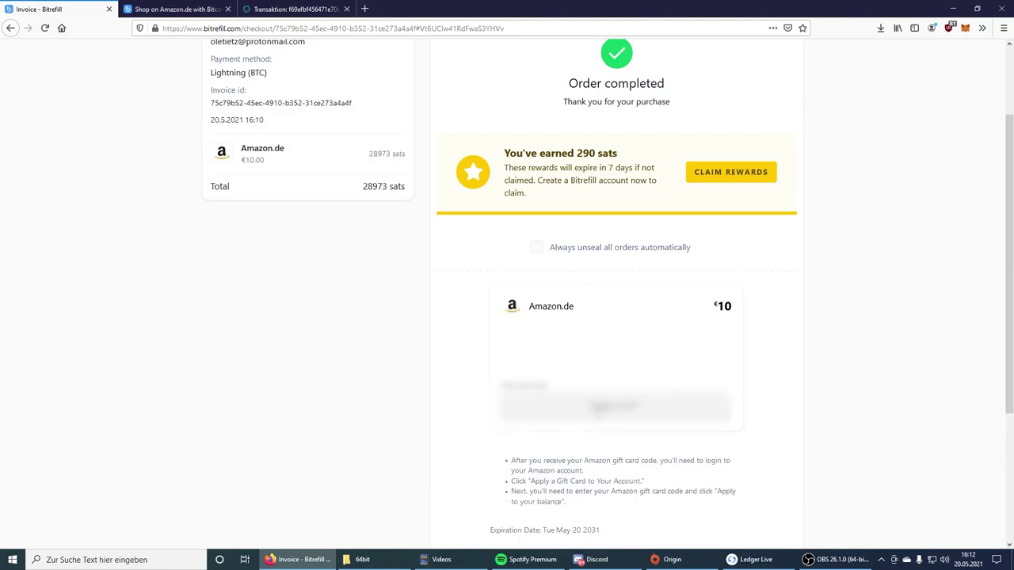
{"action": "left_click", "coordinate": [599, 406]}
Step: Open amazon.de in a new browser tab and go to the account's Geschenkgutscheine page
{"action": "key", "text": "ctrl+t"}
{"action": "type", "text": "amazon.de/"}
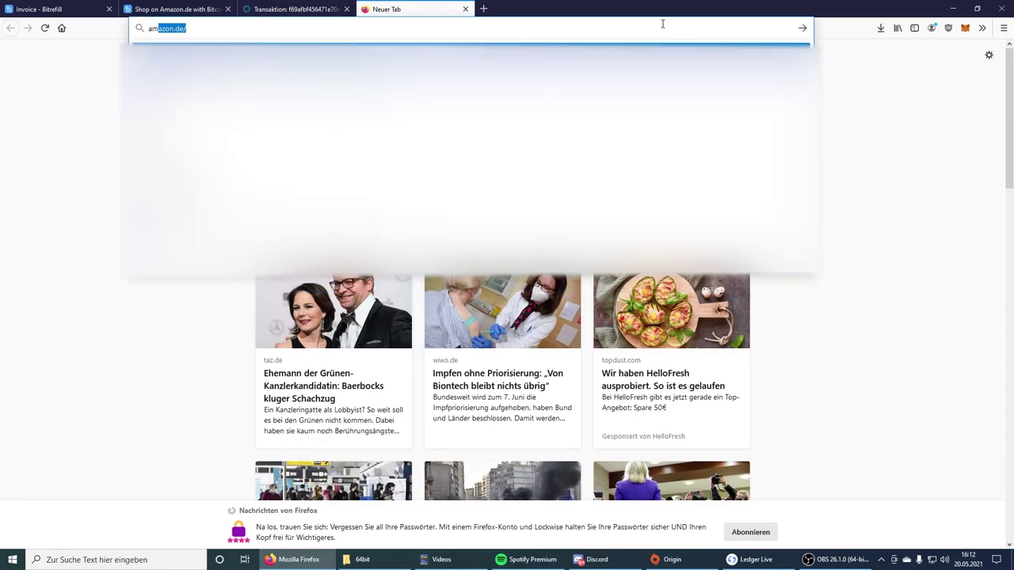
{"action": "key", "text": "Return"}
{"action": "mouse_move", "coordinate": [776, 59]}
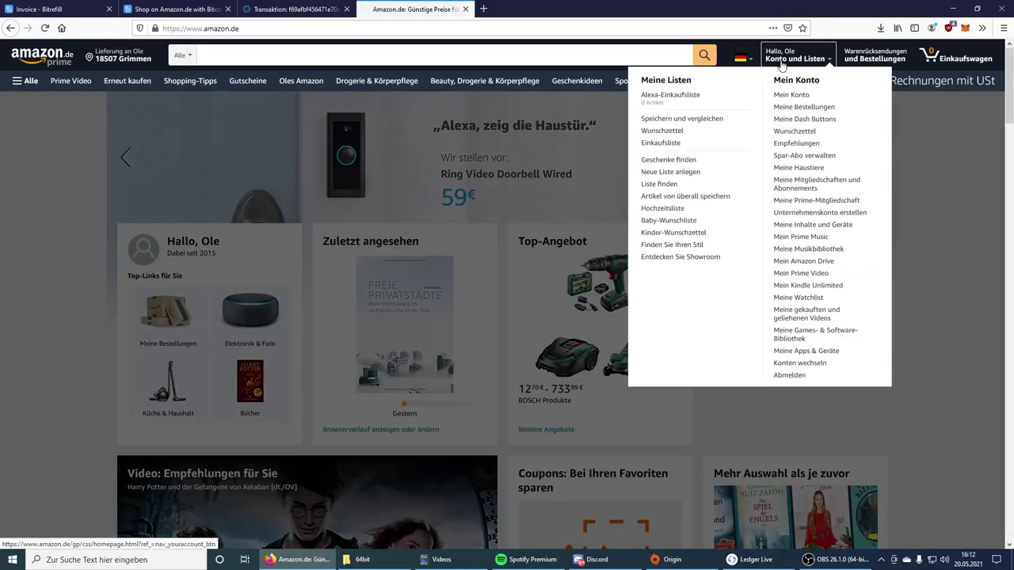
{"action": "left_click", "coordinate": [796, 96]}
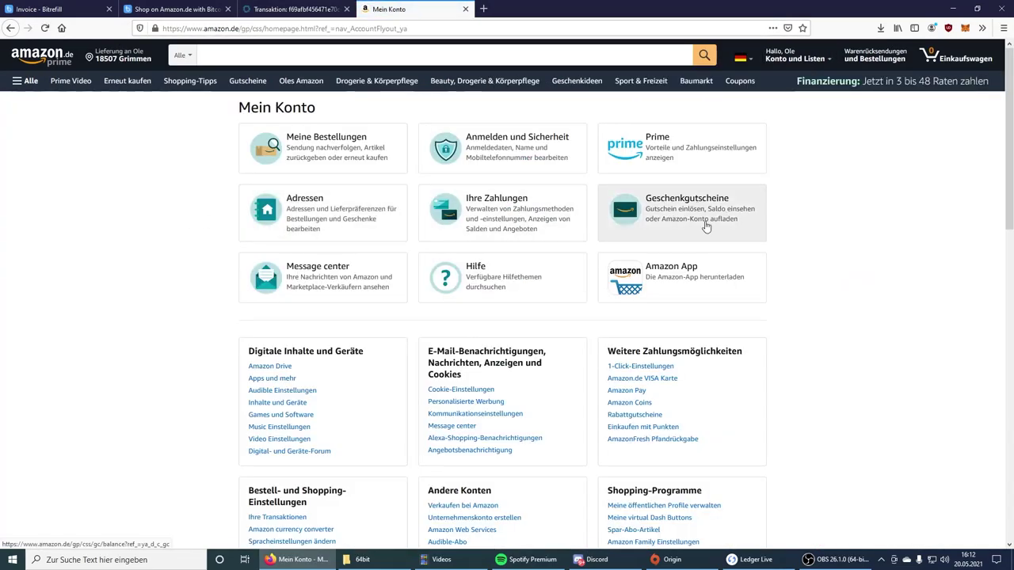
{"action": "left_click", "coordinate": [673, 212]}
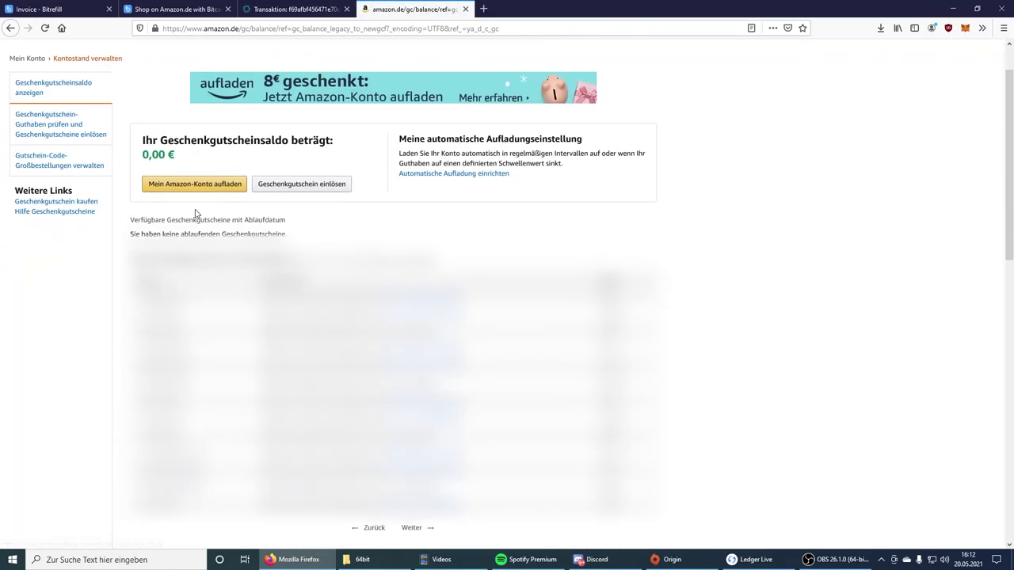
Step: Redeem the copied gift card code to the Amazon account through Geschenkgutschein einlösen
{"action": "left_click", "coordinate": [204, 188]}
{"action": "left_click", "coordinate": [10, 29]}
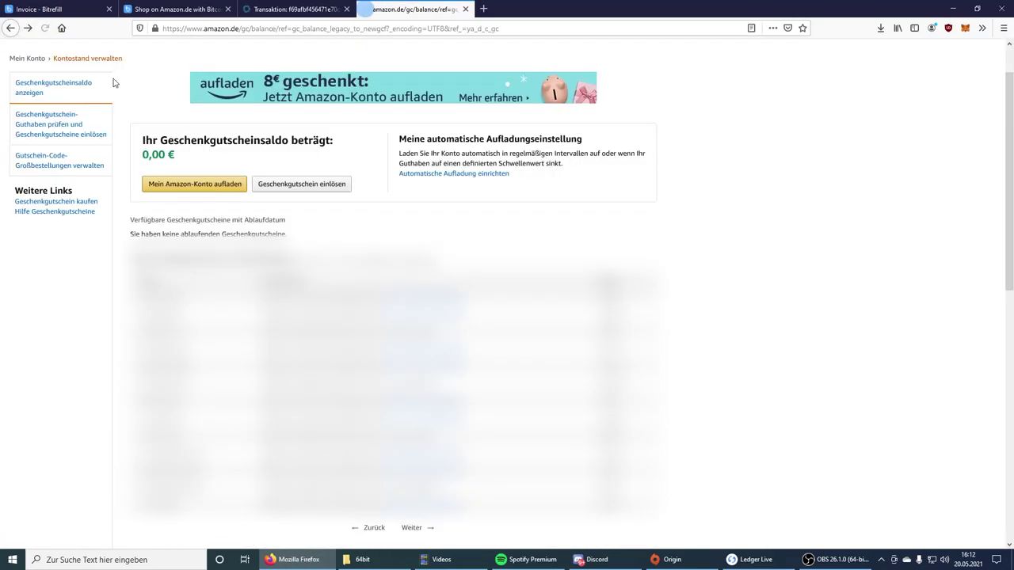
{"action": "left_click", "coordinate": [299, 185]}
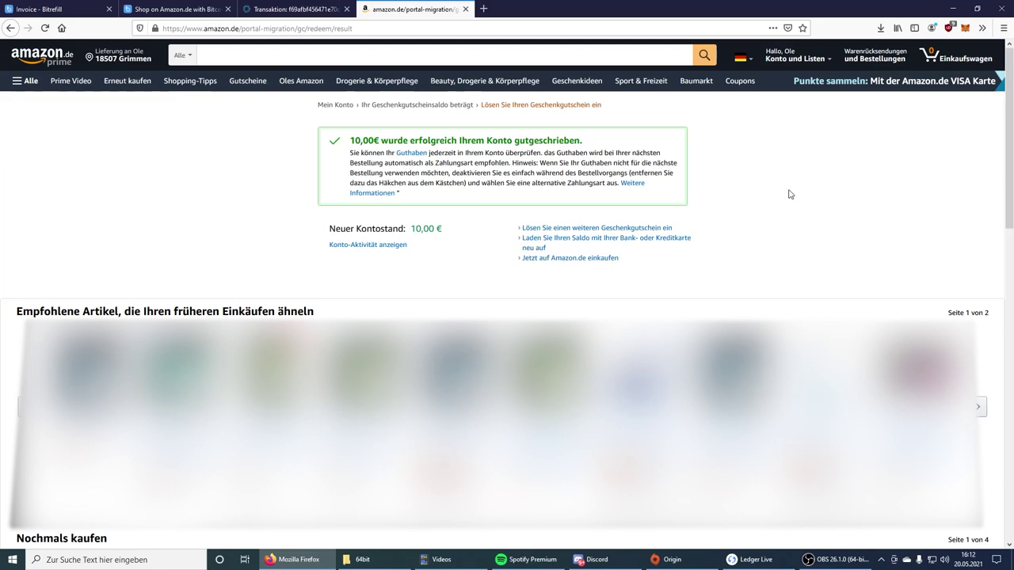
Step: Compare the completed Bitrefill invoice with the Amazon.de gift card product page, ending on the invoice
{"action": "left_click", "coordinate": [64, 6]}
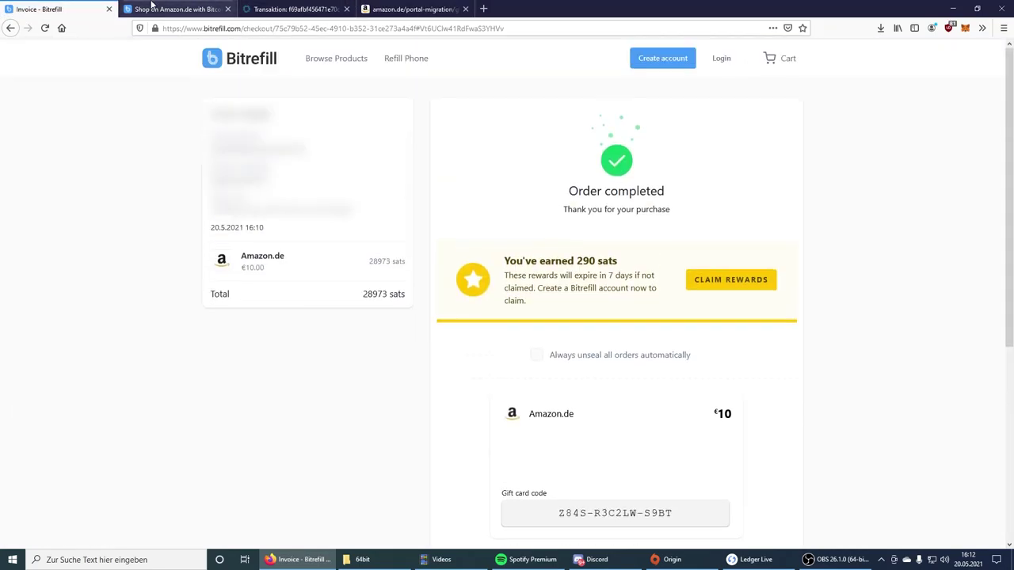
{"action": "left_click", "coordinate": [174, 8]}
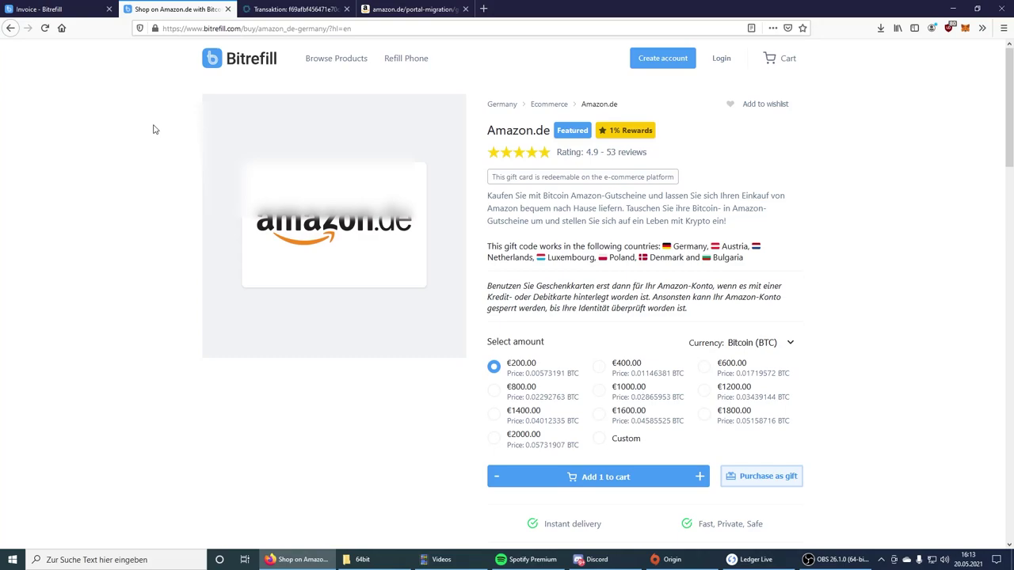
{"action": "left_click", "coordinate": [87, 9]}
{"action": "left_click", "coordinate": [162, 8]}
{"action": "left_click", "coordinate": [48, 9]}
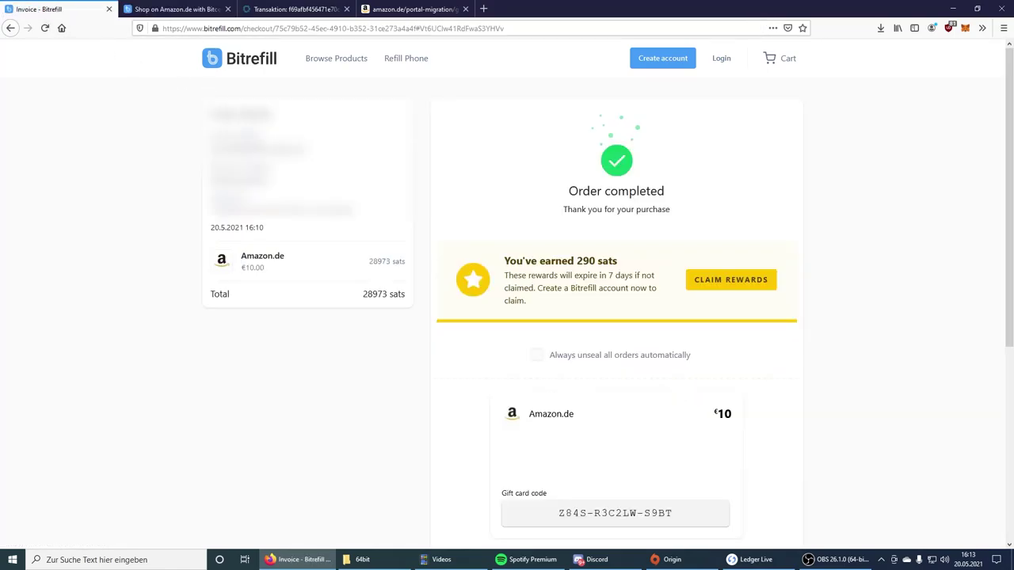